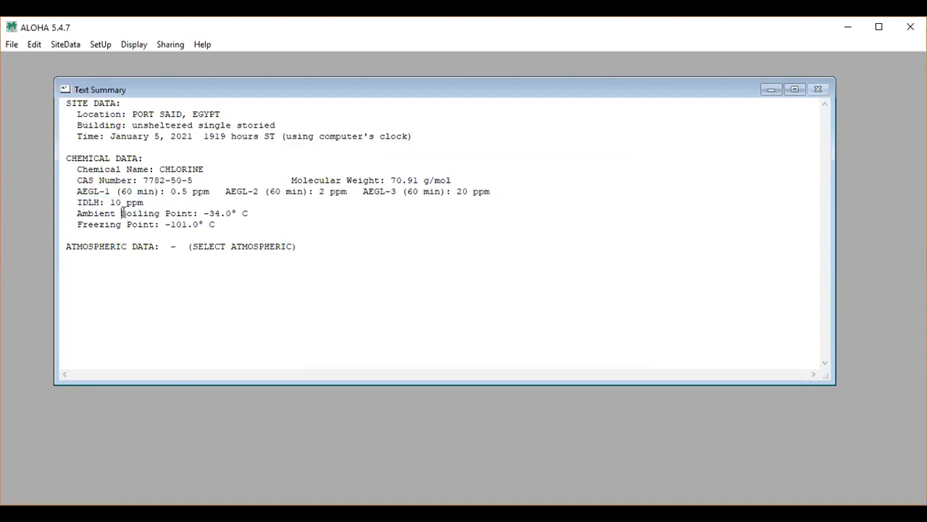
pyautogui.moveTo(78, 224); pyautogui.dragTo(222, 219)
pyautogui.click(216, 217)
pyautogui.click(101, 45)
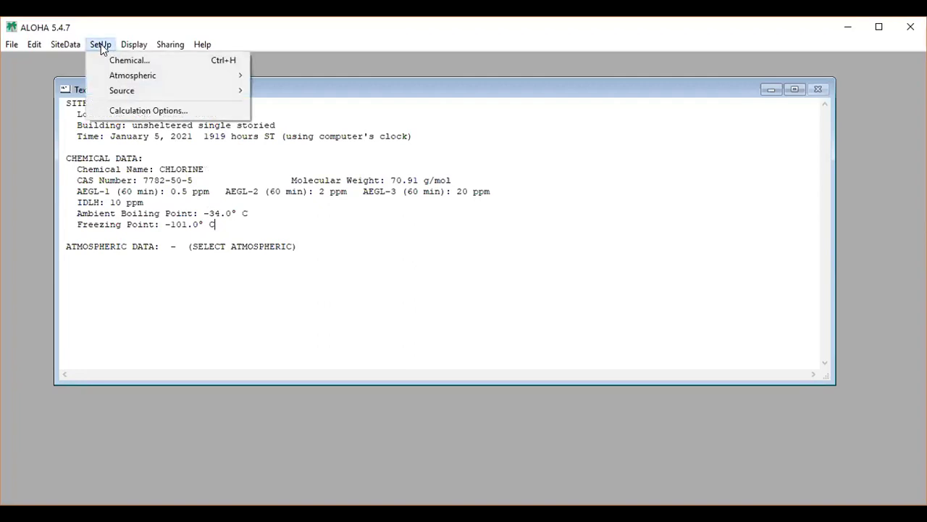
pyautogui.moveTo(109, 76)
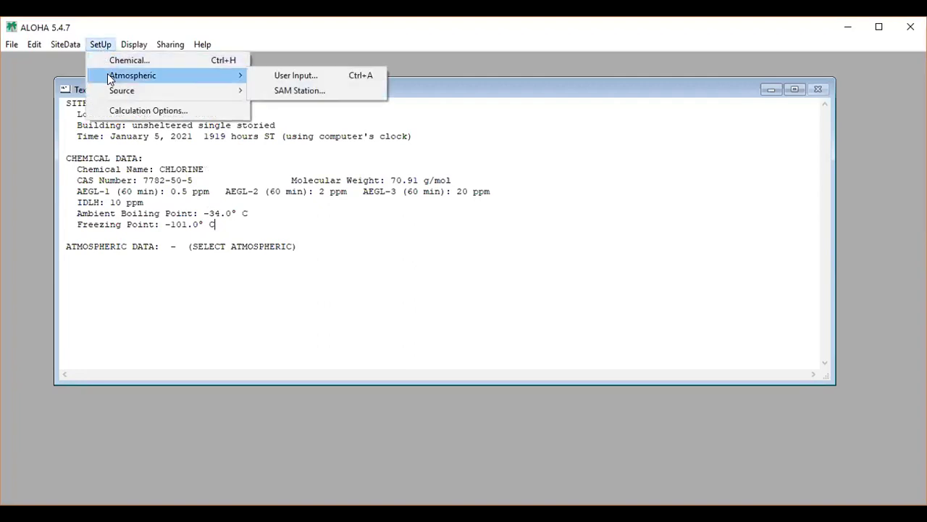
pyautogui.click(310, 92)
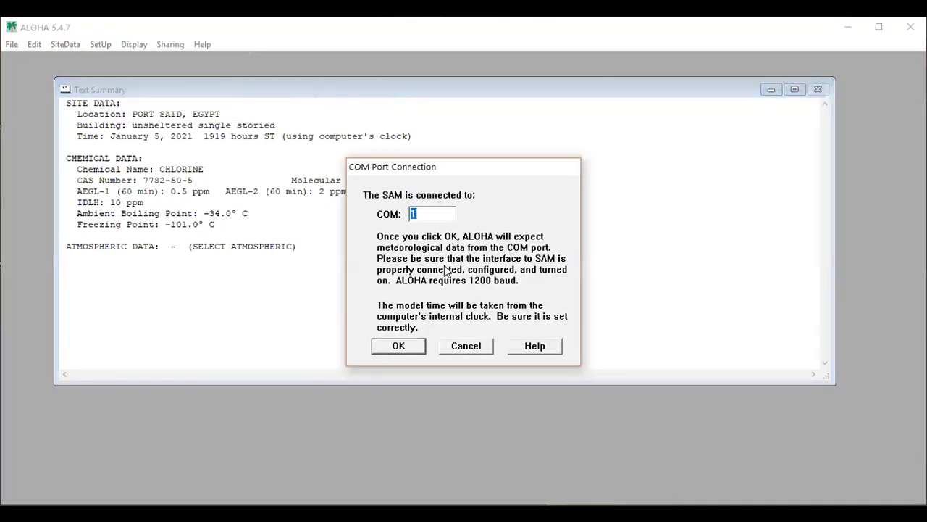
pyautogui.click(465, 347)
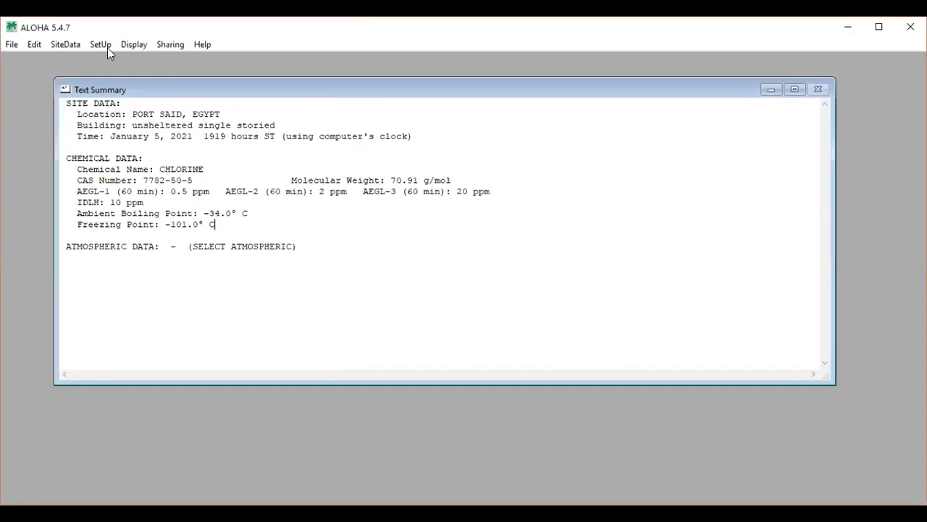
# Start manual atmospheric input and set the wind to 10 meters/sec from 270 degrees
pyautogui.click(101, 46)
pyautogui.click(271, 72)
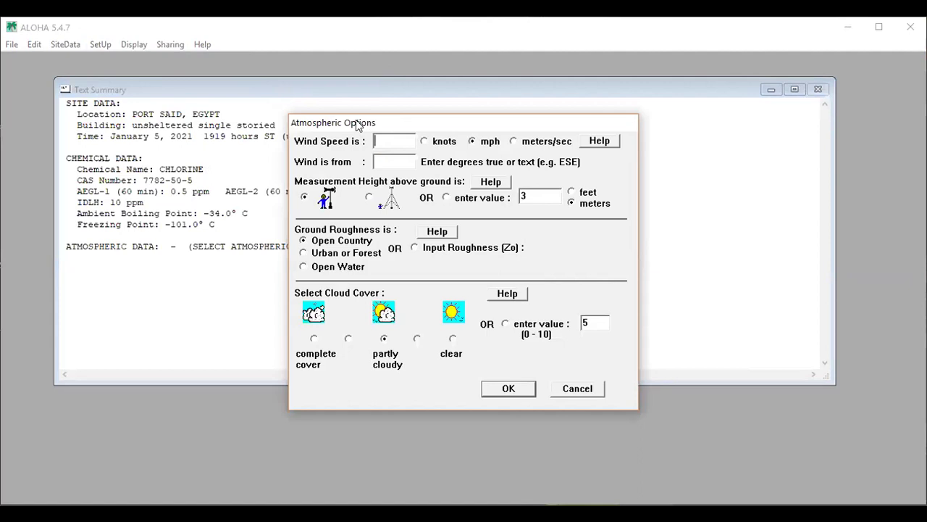
pyautogui.click(425, 142)
pyautogui.click(424, 142)
pyautogui.click(381, 141)
pyautogui.write('10')
pyautogui.click(381, 161)
pyautogui.write('270')
# Try the text entry E as the wind direction, and restore it to 270 degrees
pyautogui.moveTo(395, 161); pyautogui.dragTo(363, 159)
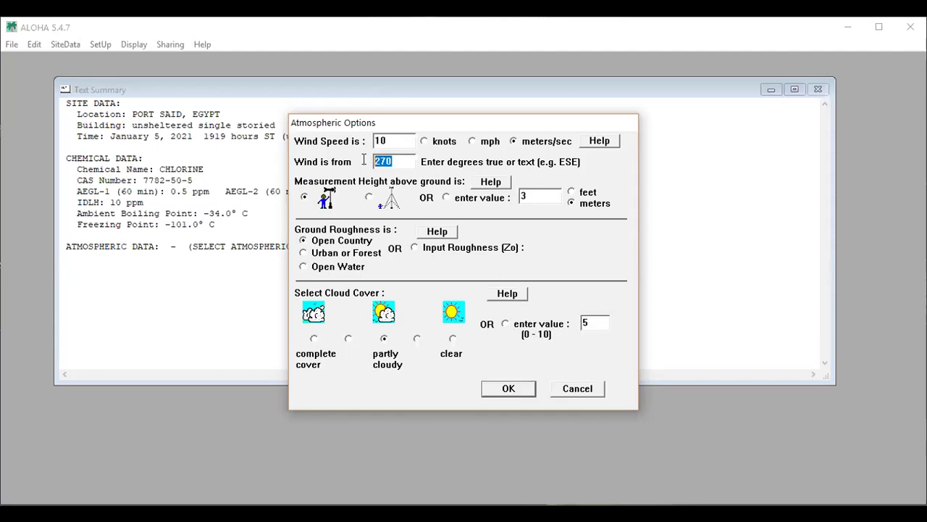
pyautogui.write('E')
pyautogui.moveTo(392, 160); pyautogui.dragTo(362, 160)
pyautogui.write('270')
# Set the wind measurement height to 10 meters and try the ground roughness options, ending on Open Country
pyautogui.doubleClick(522, 197)
pyautogui.write('10')
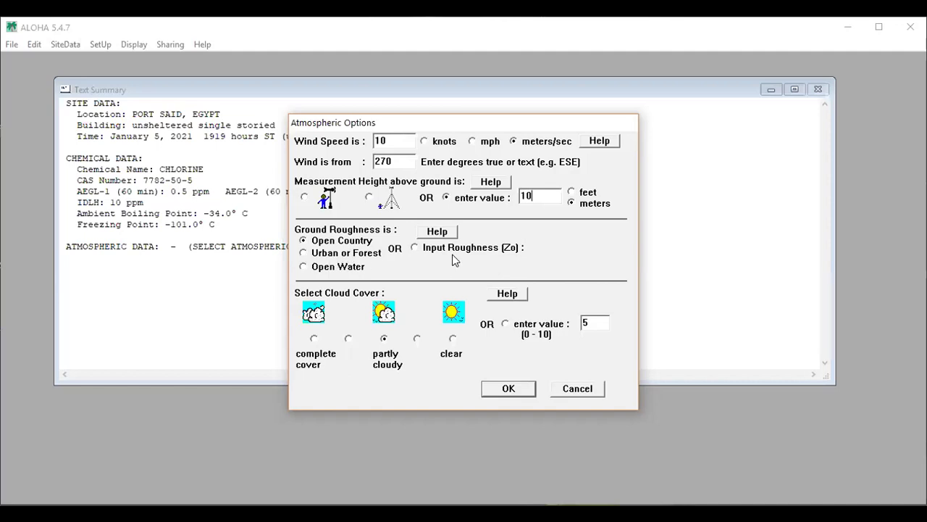
pyautogui.click(304, 253)
pyautogui.click(303, 267)
pyautogui.click(304, 242)
# Choose the entered-value option for cloud cover with a value of 5 and accept the first set of atmospheric options
pyautogui.doubleClick(583, 321)
pyautogui.click(507, 324)
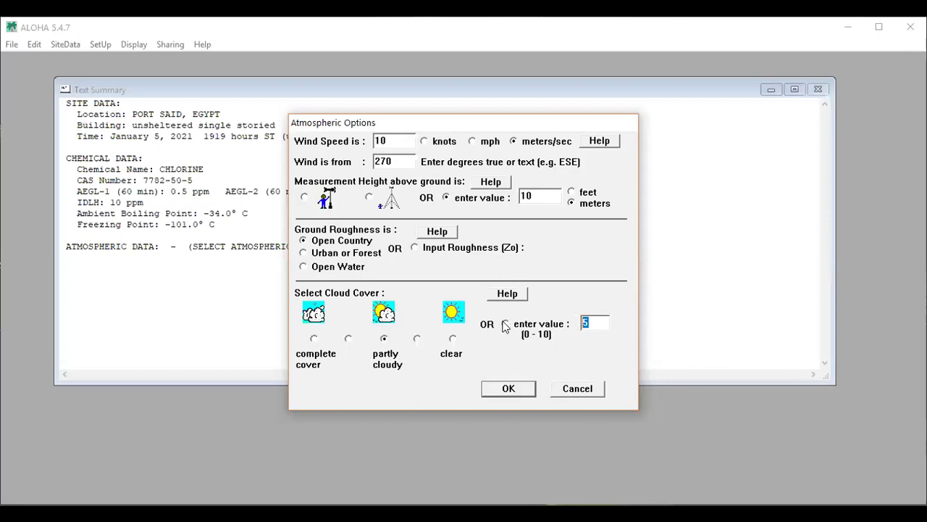
pyautogui.click(509, 390)
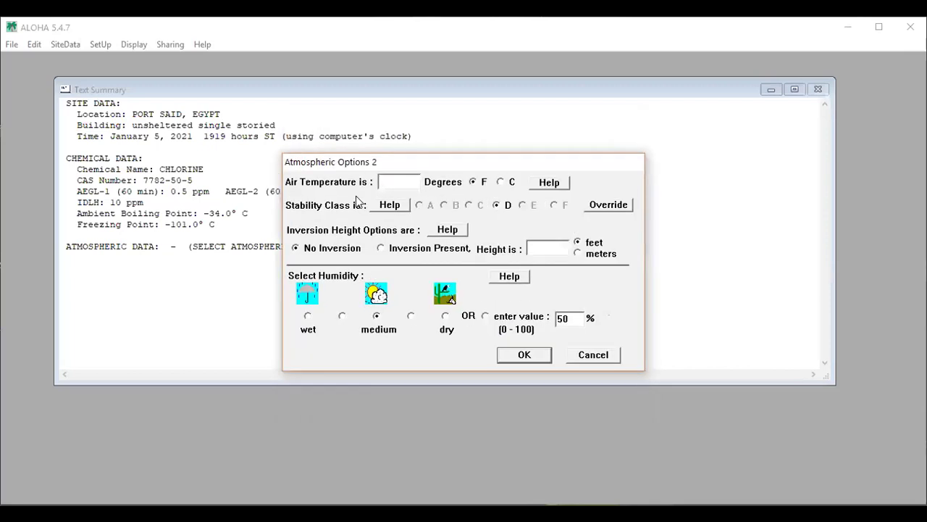
# Set the air temperature to 25 degrees C, consult the stability class help, and accept the remaining atmospheric options
pyautogui.click(499, 181)
pyautogui.write('25')
pyautogui.click(397, 205)
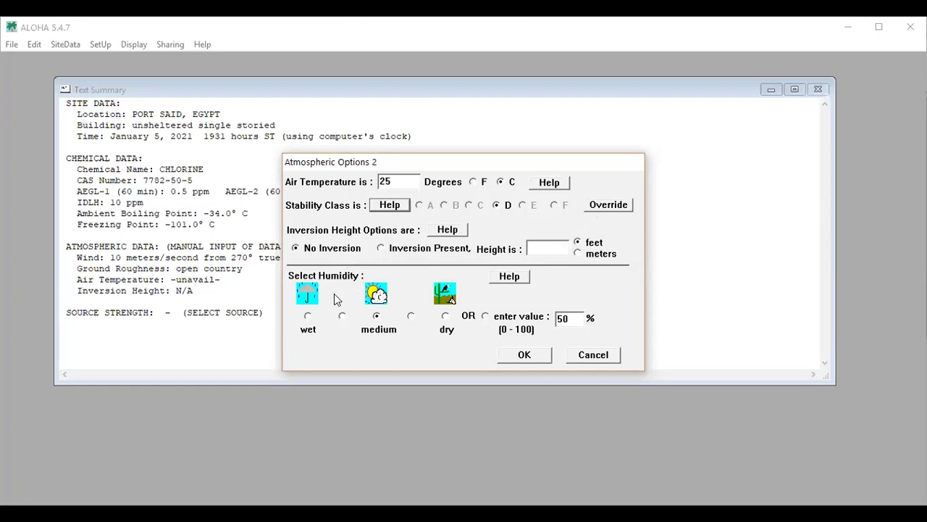
pyautogui.click(520, 356)
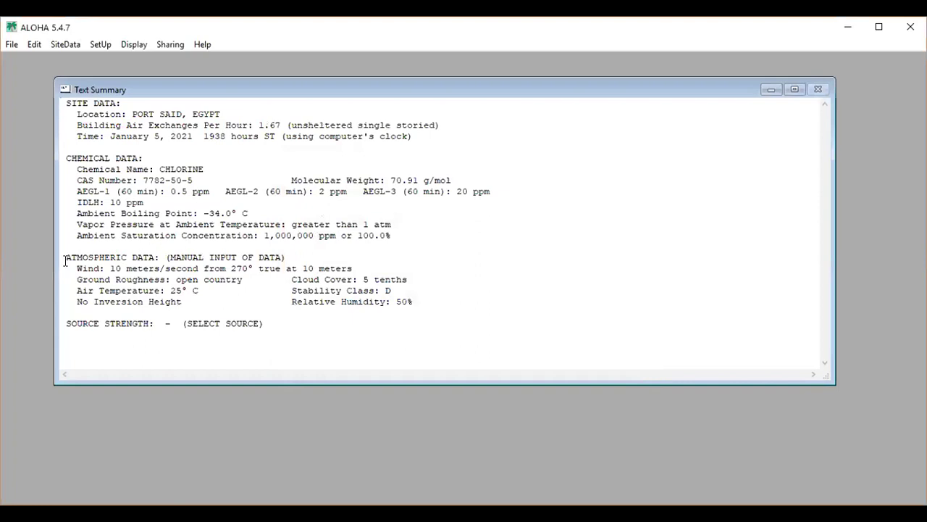
# Highlight the atmospheric data in the Text Summary for review and move the summary window to the workspace's upper-left corner
pyautogui.moveTo(64, 258); pyautogui.dragTo(424, 306)
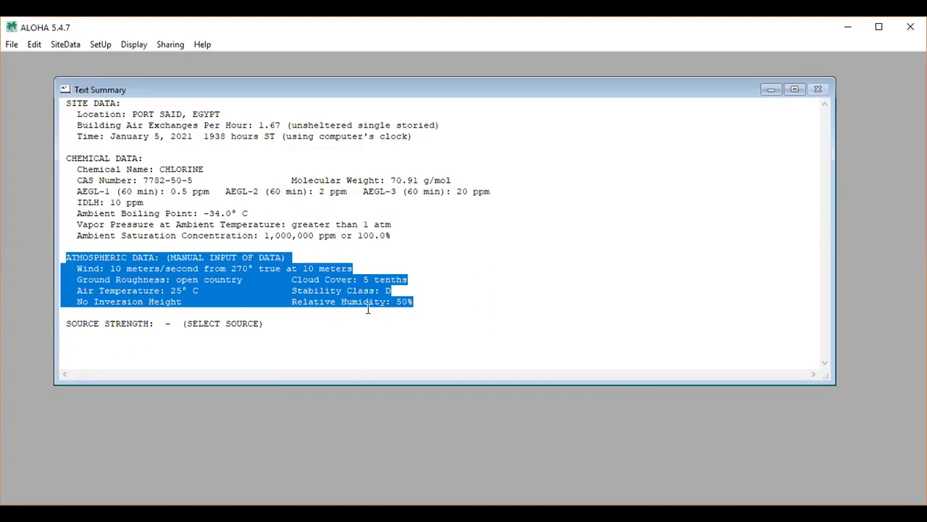
pyautogui.click(232, 268)
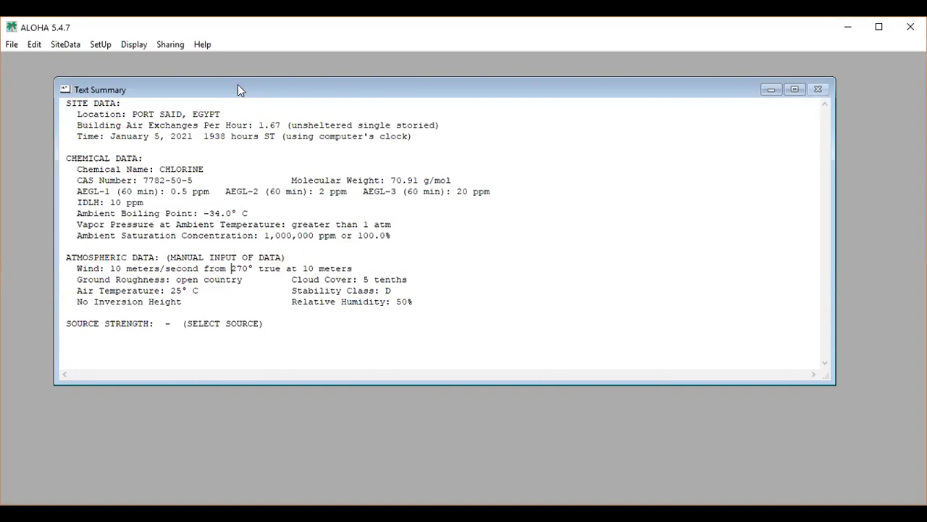
pyautogui.moveTo(238, 85); pyautogui.dragTo(192, 67)
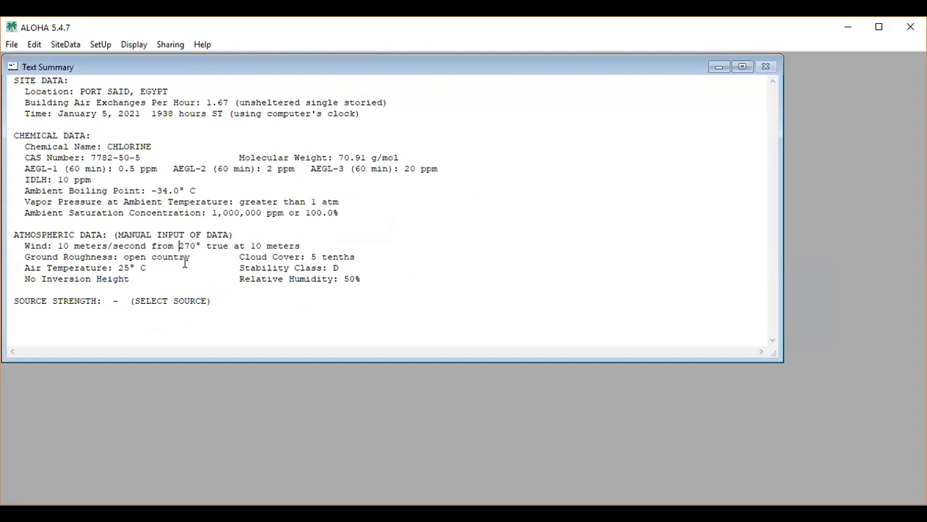
# Reopen the manual atmospheric input, set the wind speed to 15 meters/sec, accept both option pages, and check the wind entry in the summary
pyautogui.click(100, 45)
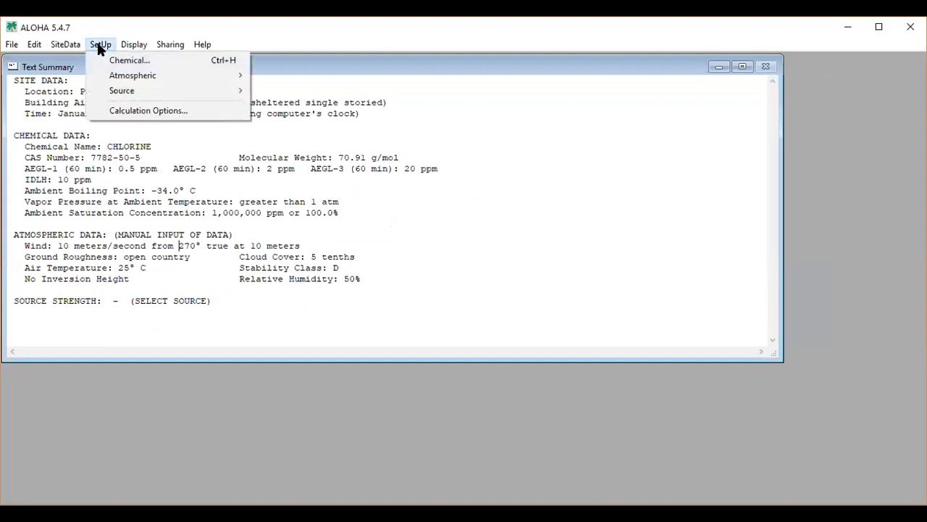
pyautogui.moveTo(114, 78)
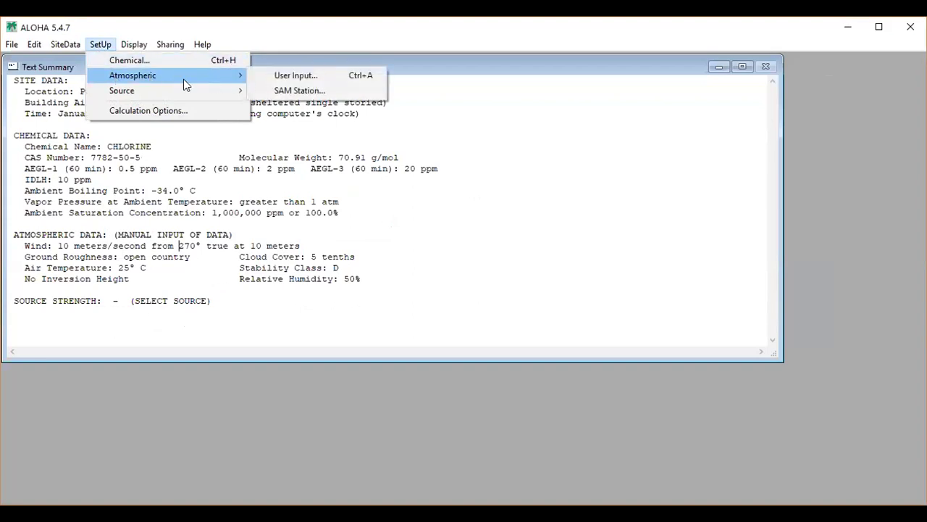
pyautogui.click(281, 78)
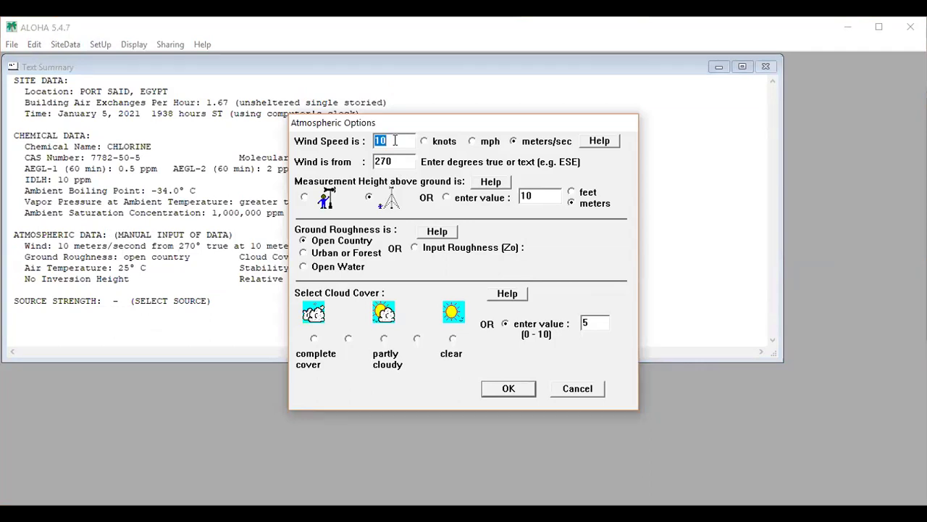
pyautogui.write('15')
pyautogui.click(509, 388)
pyautogui.click(527, 356)
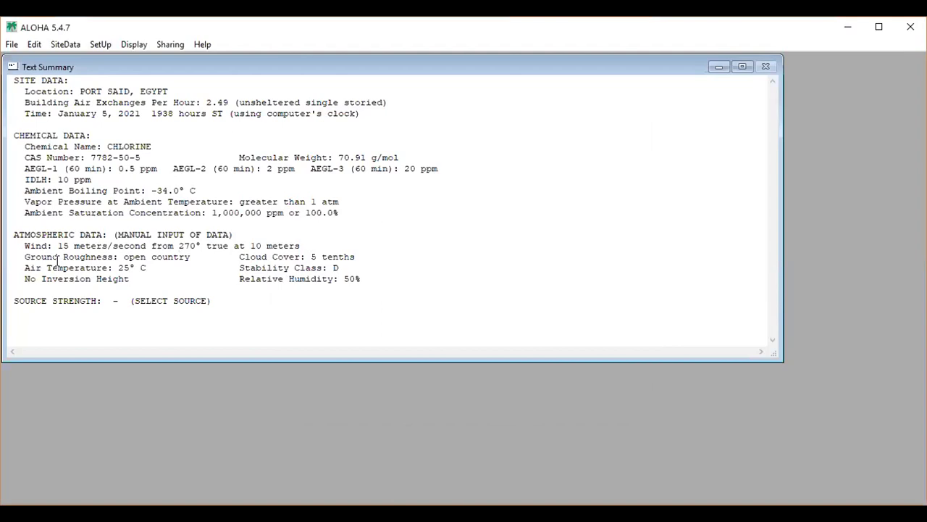
pyautogui.moveTo(53, 246); pyautogui.dragTo(107, 246)
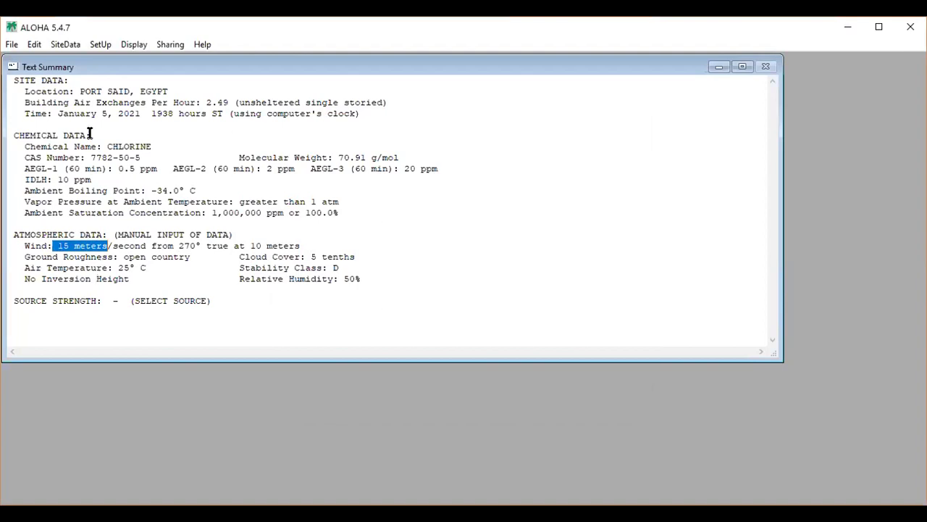
# Bring up the available source types for the chlorine release
pyautogui.click(100, 45)
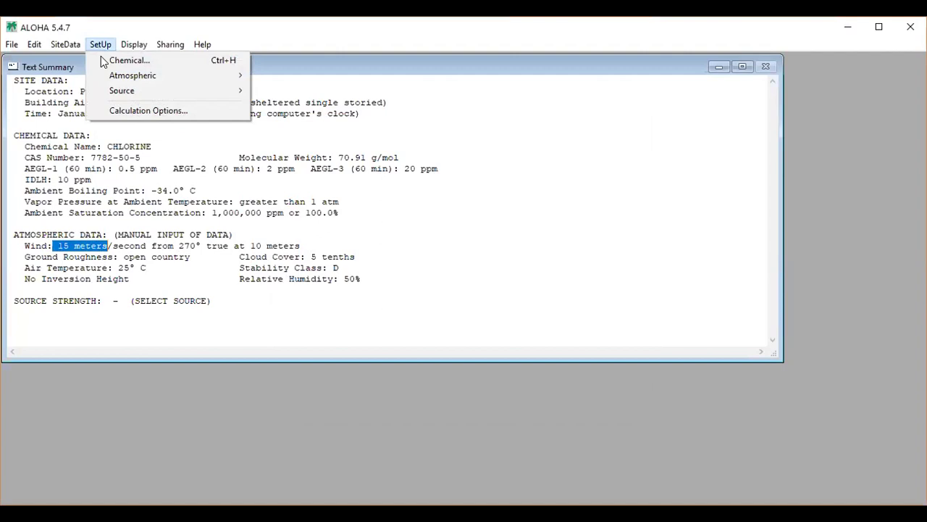
pyautogui.moveTo(122, 94)
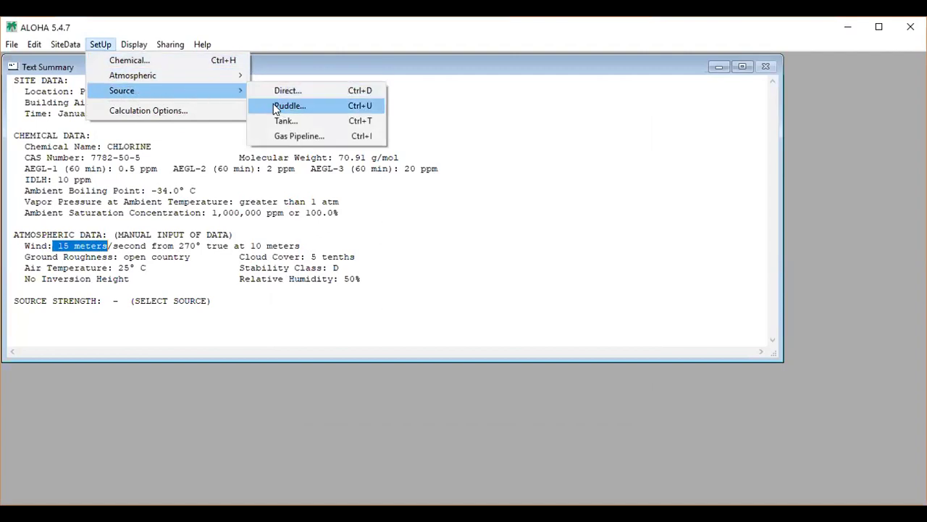